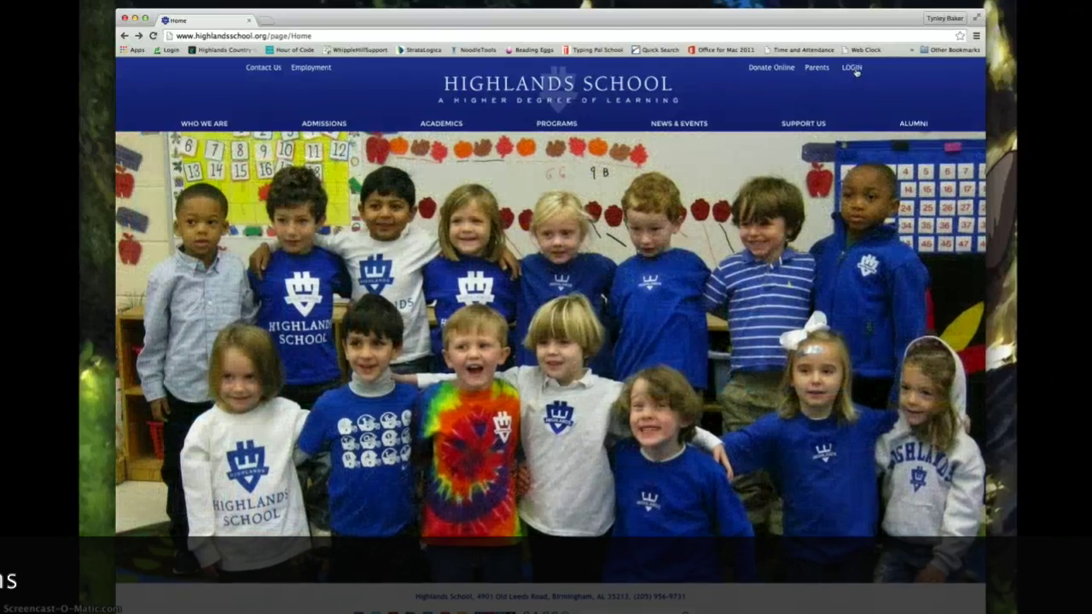
# Open the portal sign-in page from the homepage's LOGIN link, then head back
pyautogui.click(855, 72)
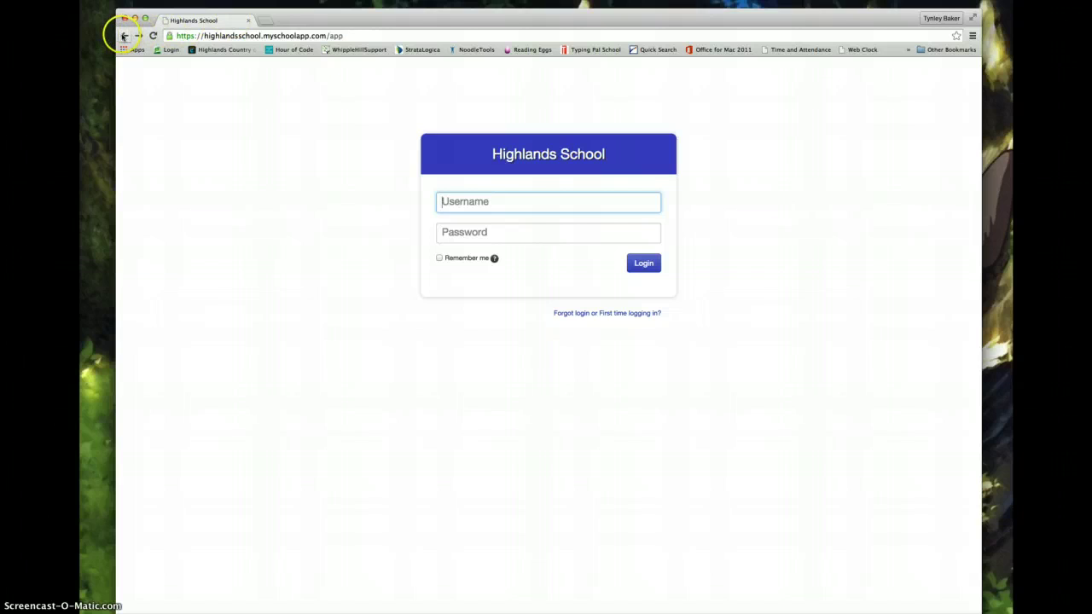
pyautogui.click(124, 36)
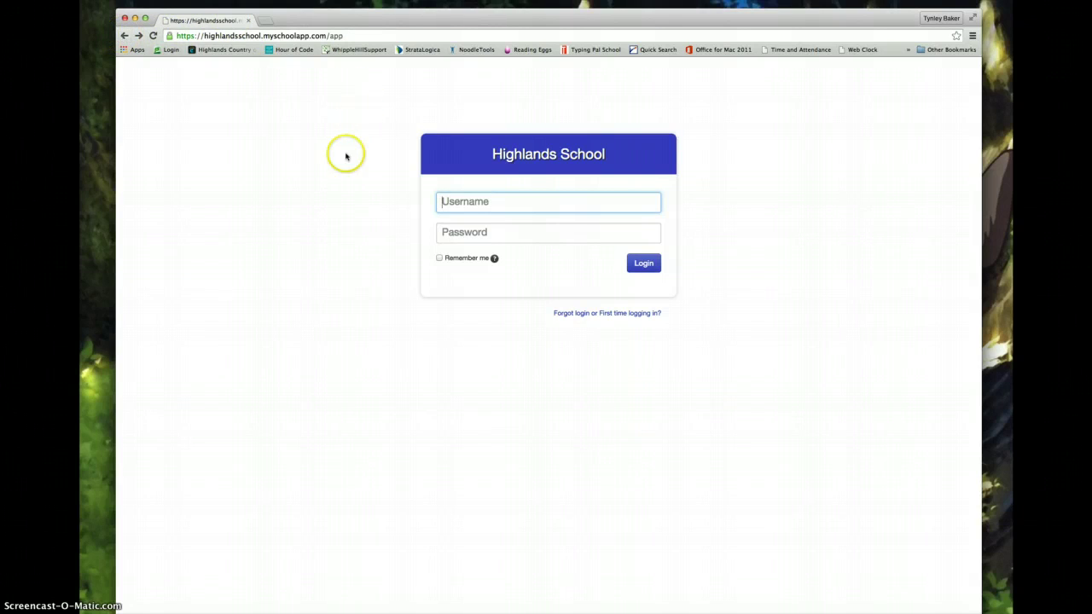
# Return to the school home page, open LOGIN in a new tab, and switch to it
pyautogui.click(123, 35)
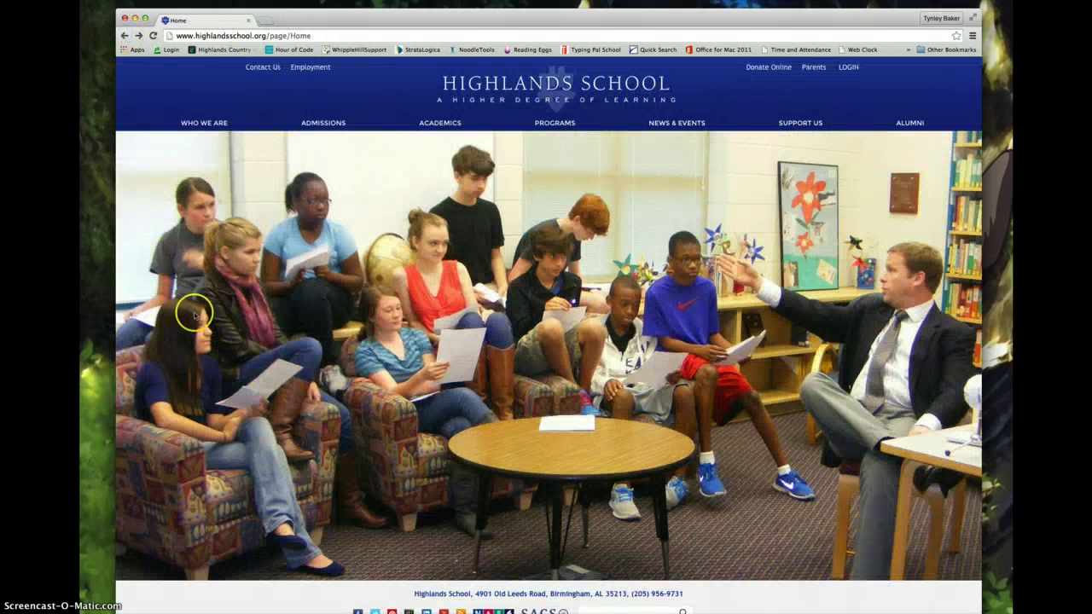
pyautogui.moveTo(197, 128)
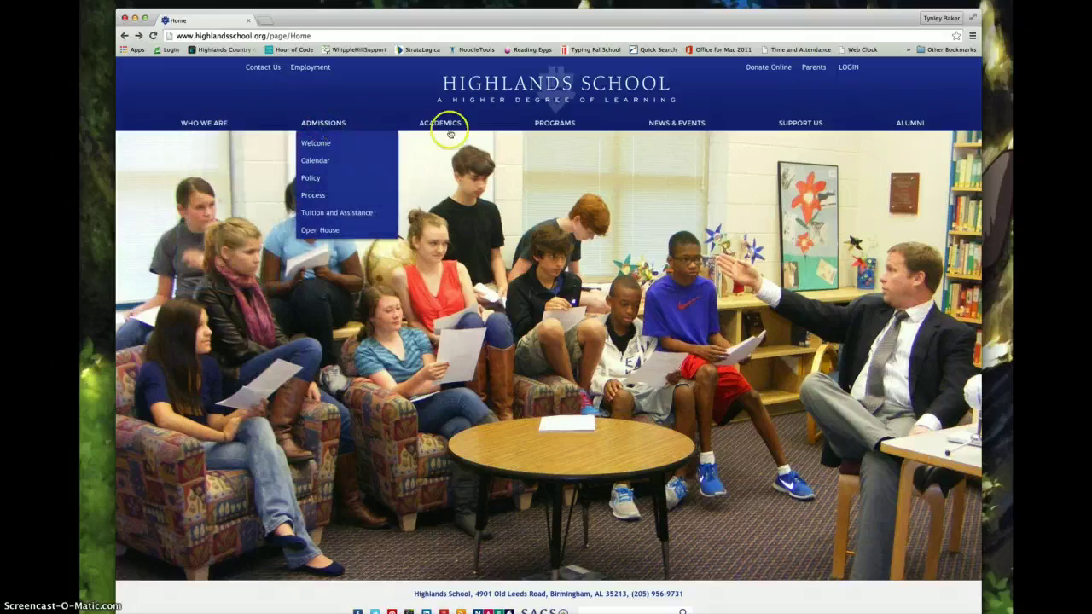
pyautogui.moveTo(454, 128)
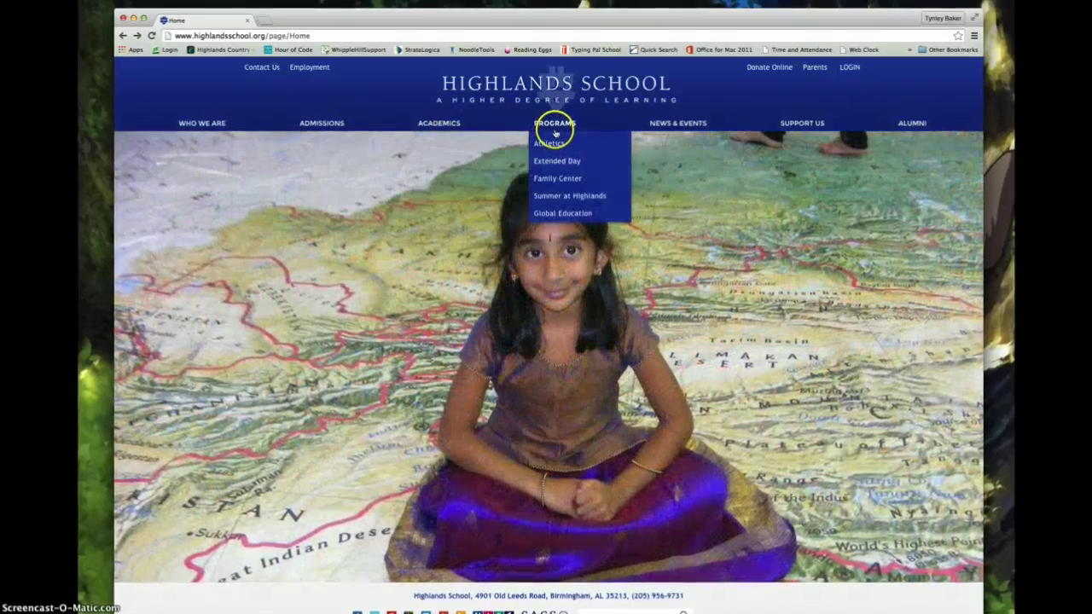
pyautogui.moveTo(710, 123)
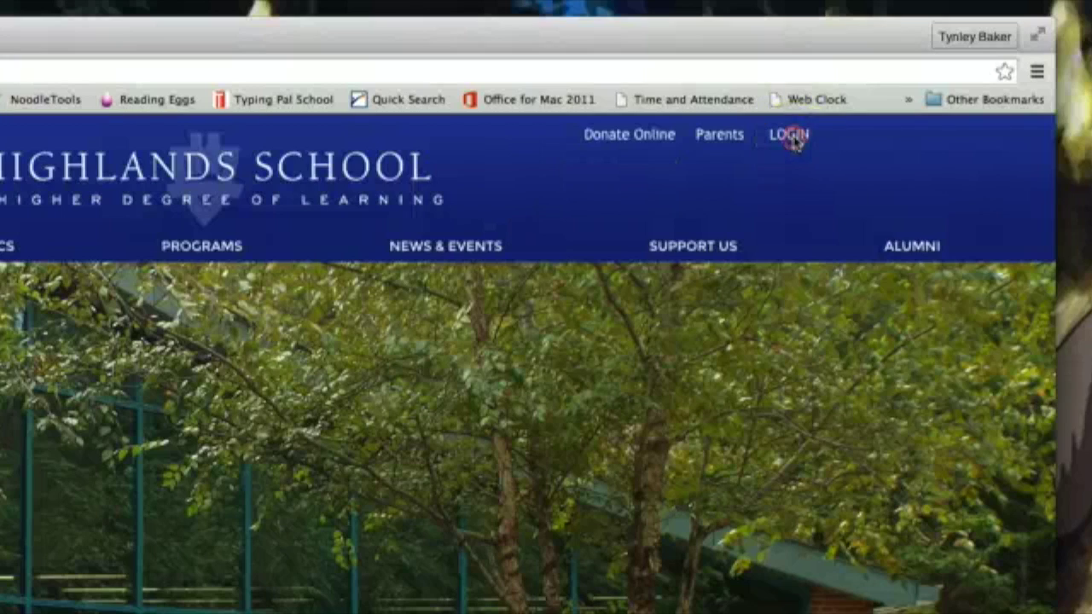
pyautogui.rightClick(1050, 88)
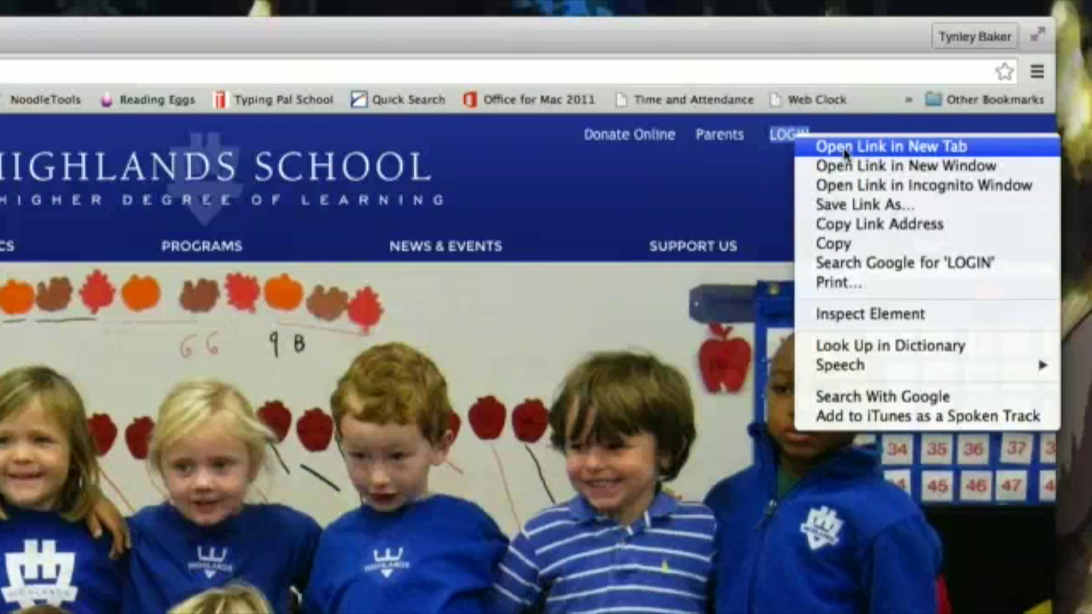
pyautogui.click(845, 150)
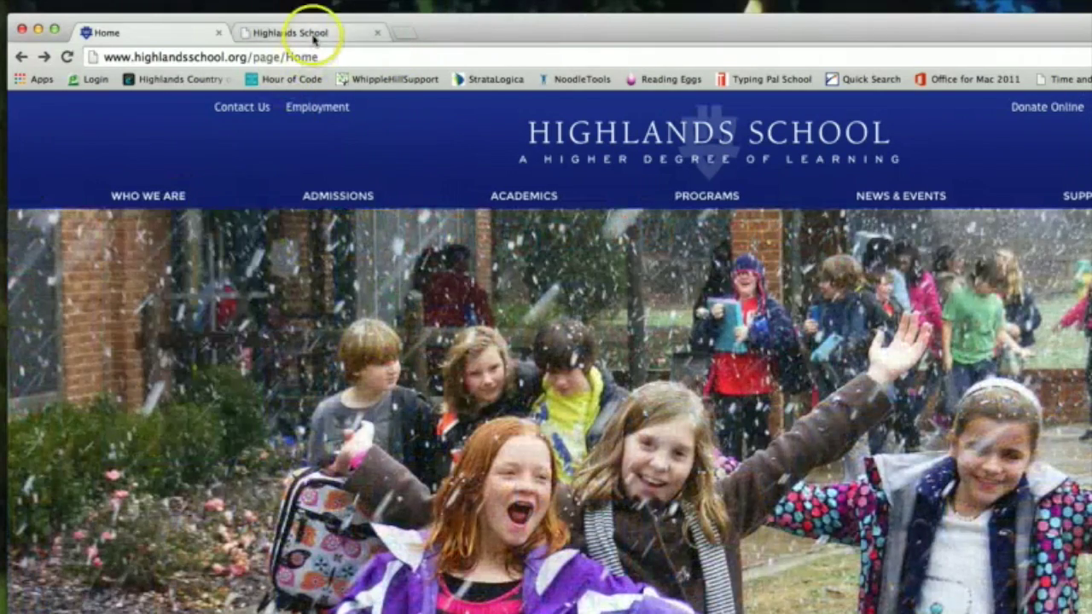
pyautogui.click(310, 34)
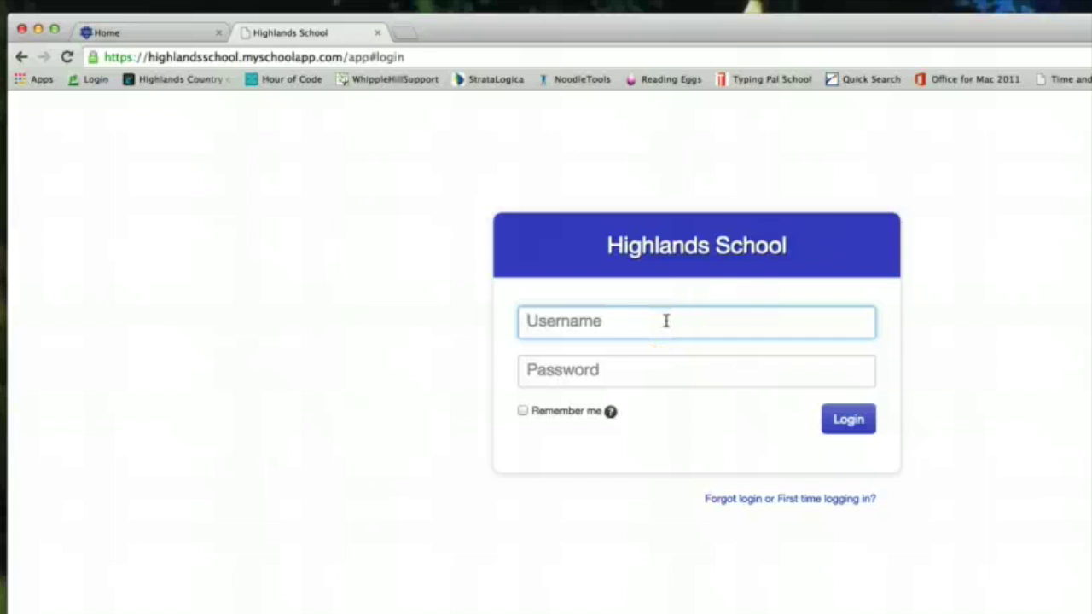
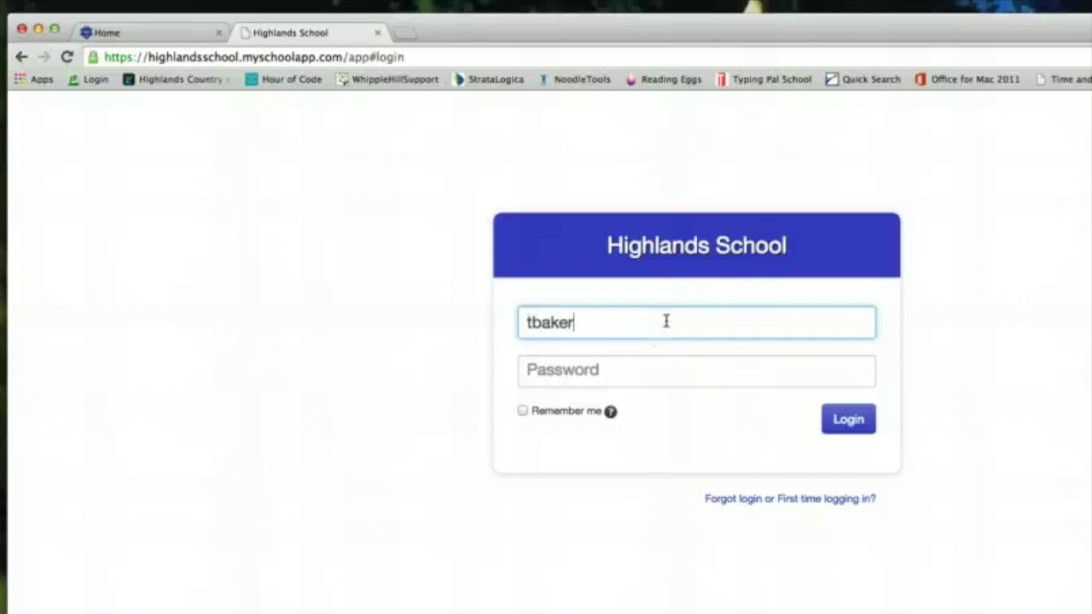
# Enter the parent's username and password on the login page and submit them
pyautogui.press('Tab')
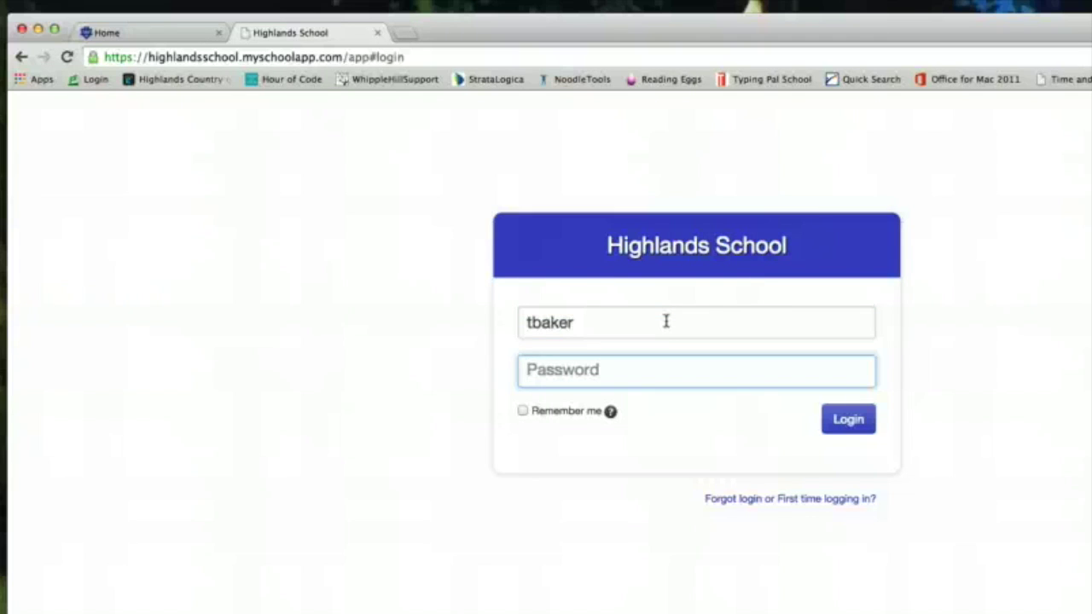
pyautogui.write('•')
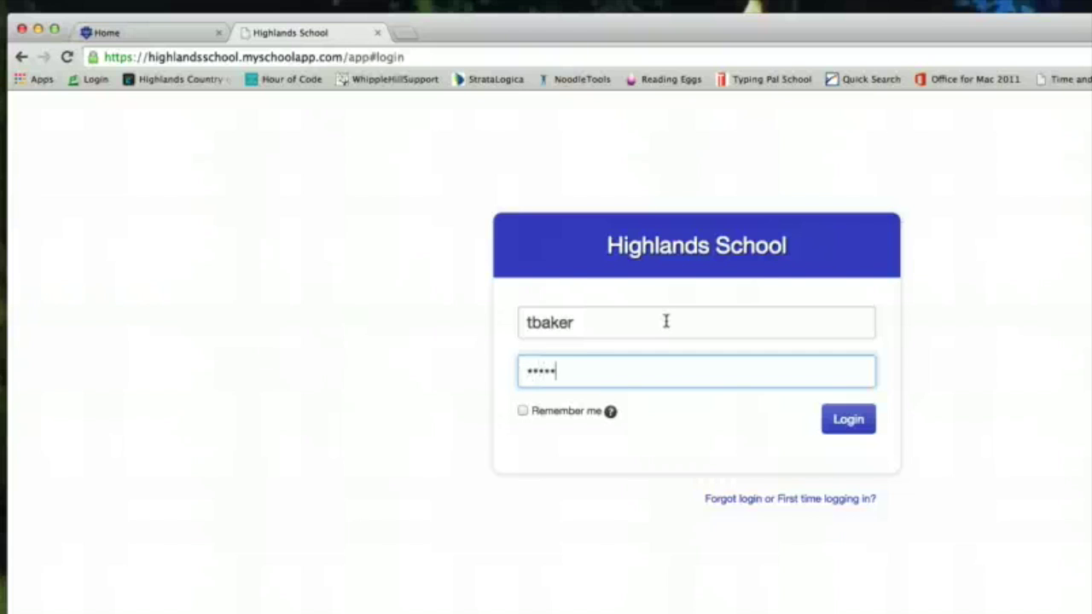
pyautogui.press('Return')
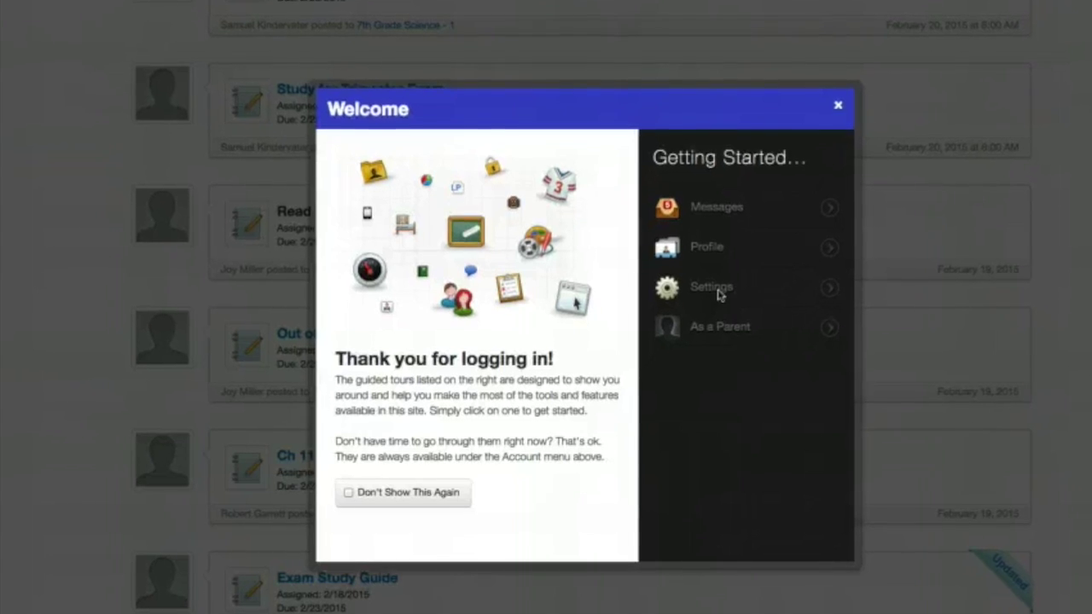
# Launch the Settings tour from Getting Started and advance it to Login Settings
pyautogui.click(697, 287)
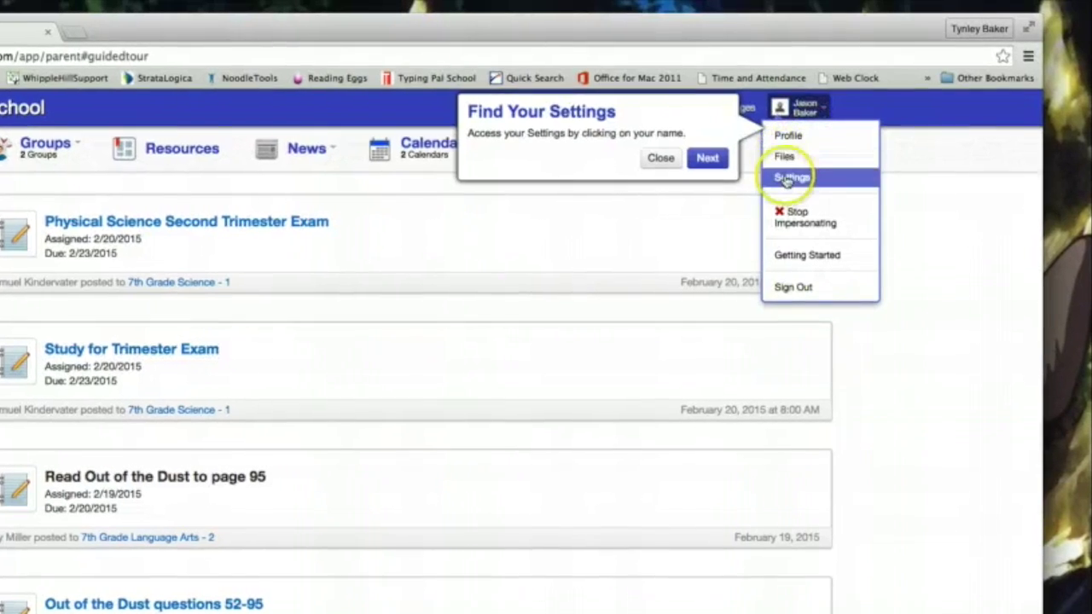
pyautogui.click(705, 160)
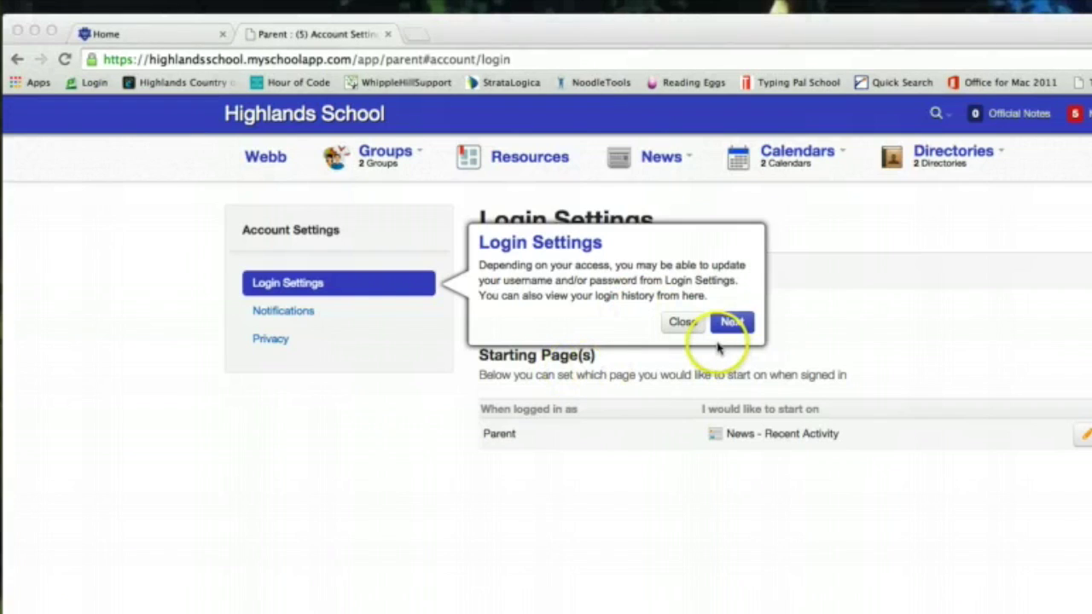
# Advance the tour past Login Settings to the Notification Settings page
pyautogui.click(732, 323)
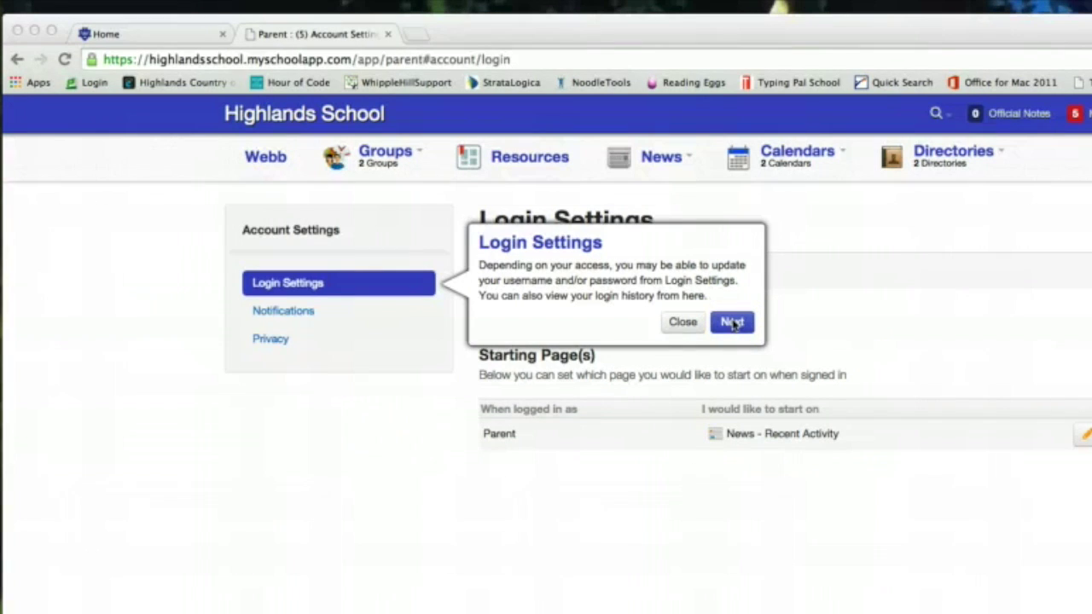
pyautogui.click(732, 323)
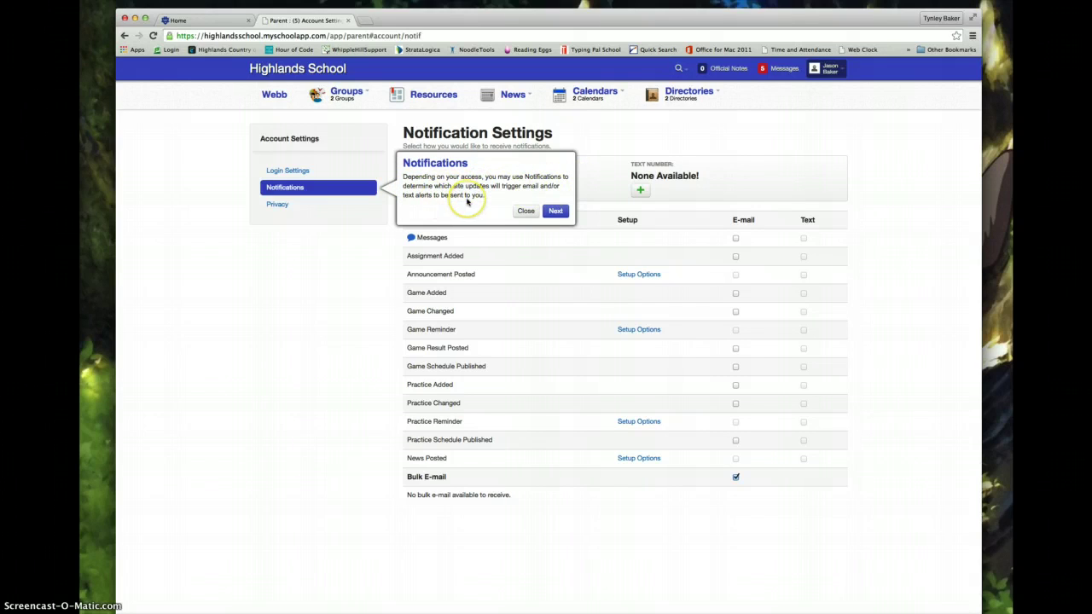
# Step past the e-mail address and text devices tips, then start adding a text-enabled device
pyautogui.click(554, 212)
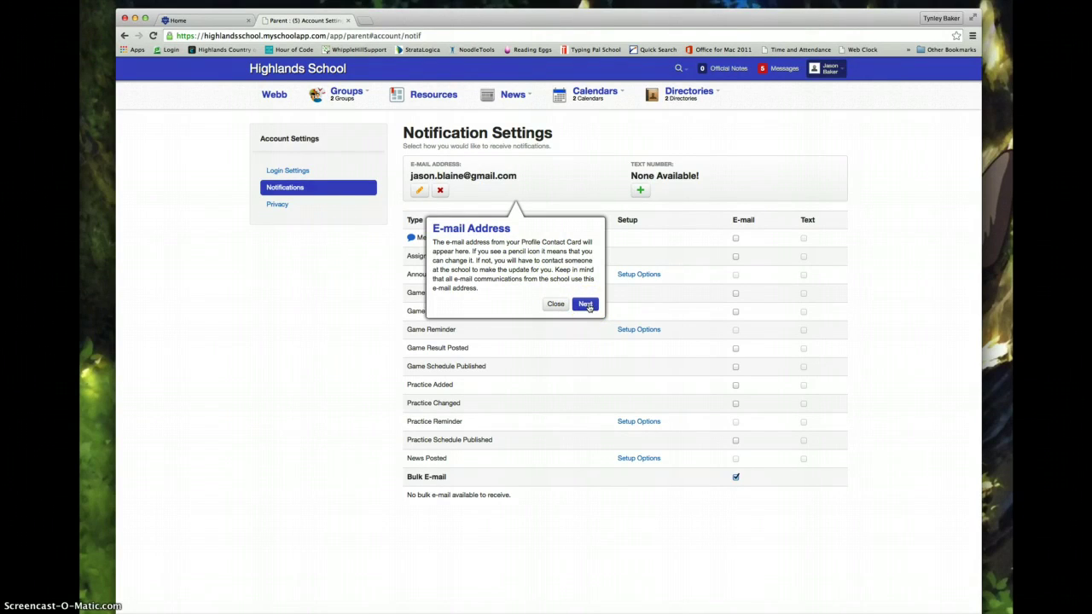
pyautogui.click(585, 305)
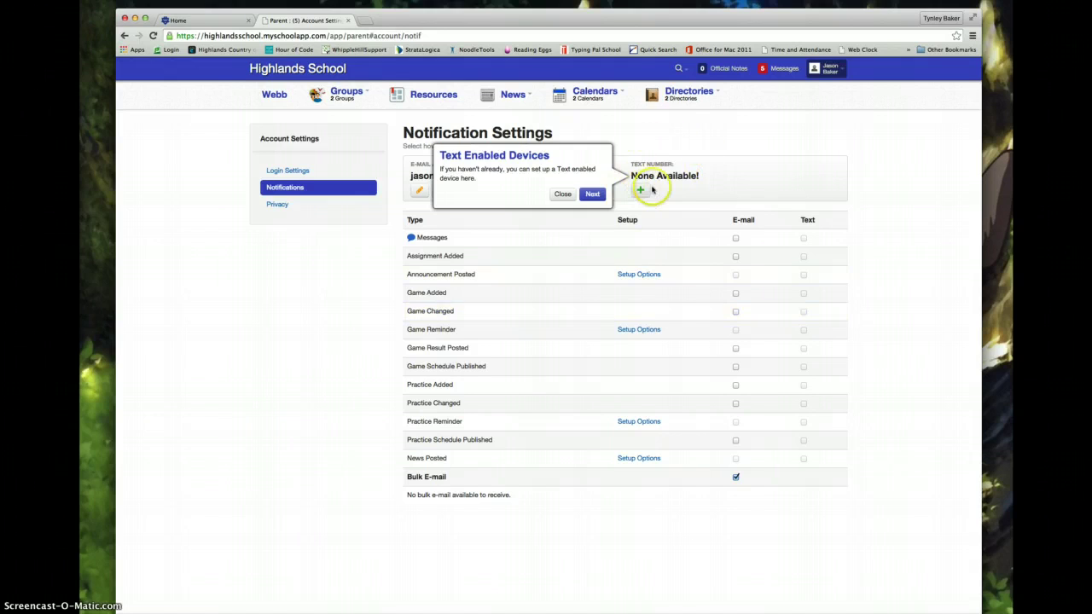
pyautogui.click(592, 189)
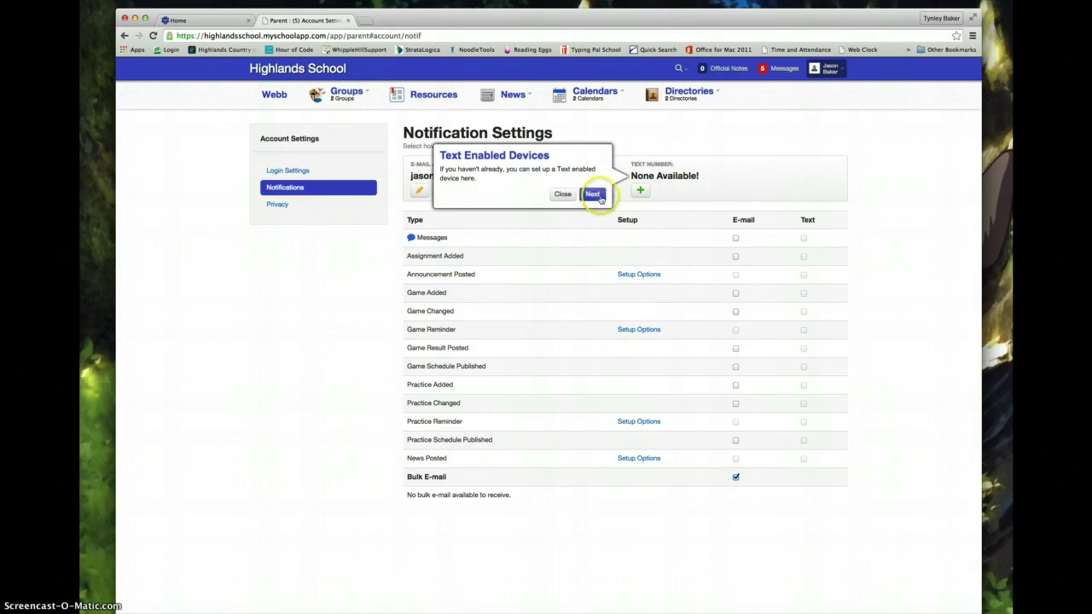
pyautogui.click(641, 192)
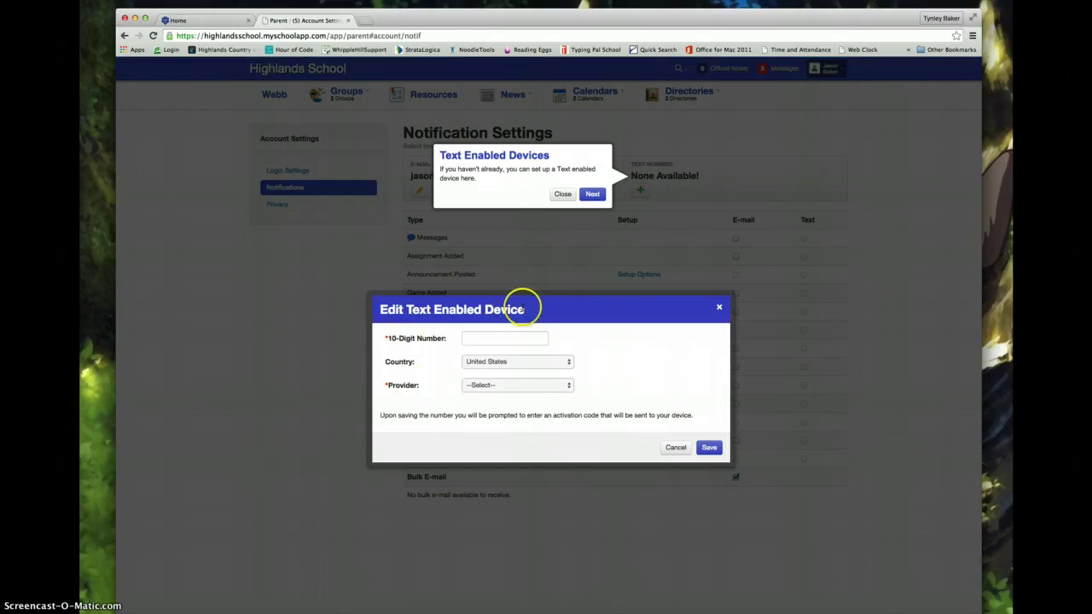
# Enter the parent's 10-digit mobile number, choose Verizon as provider, and save
pyautogui.click(475, 338)
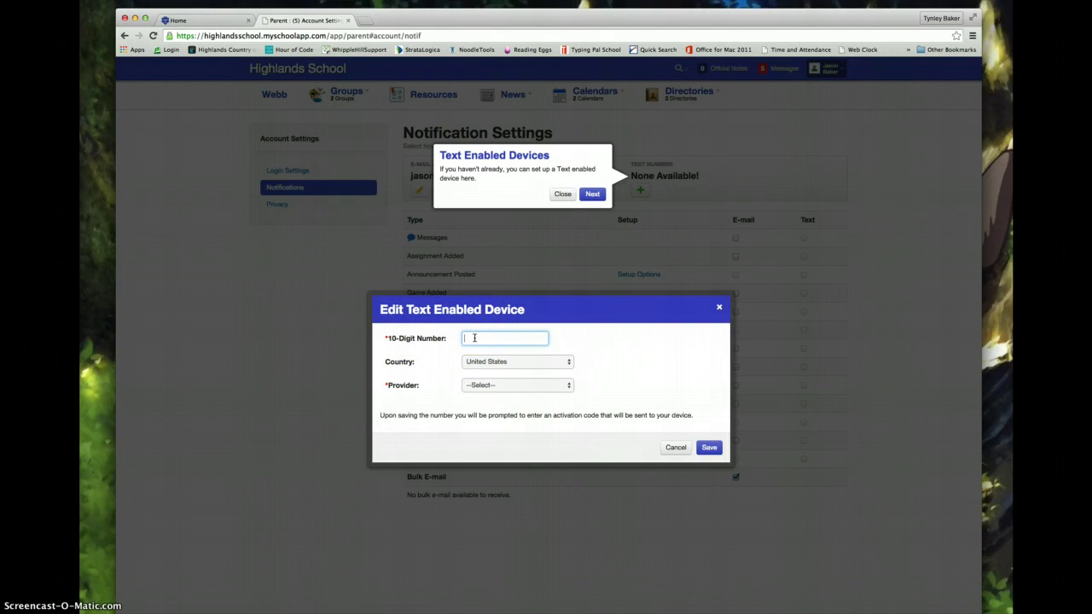
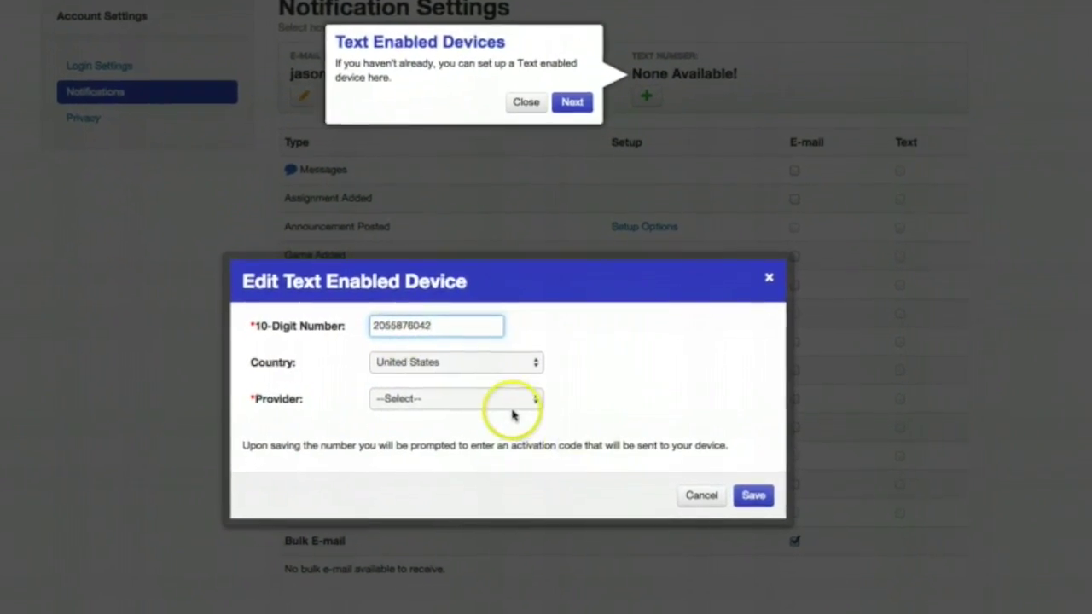
pyautogui.click(512, 399)
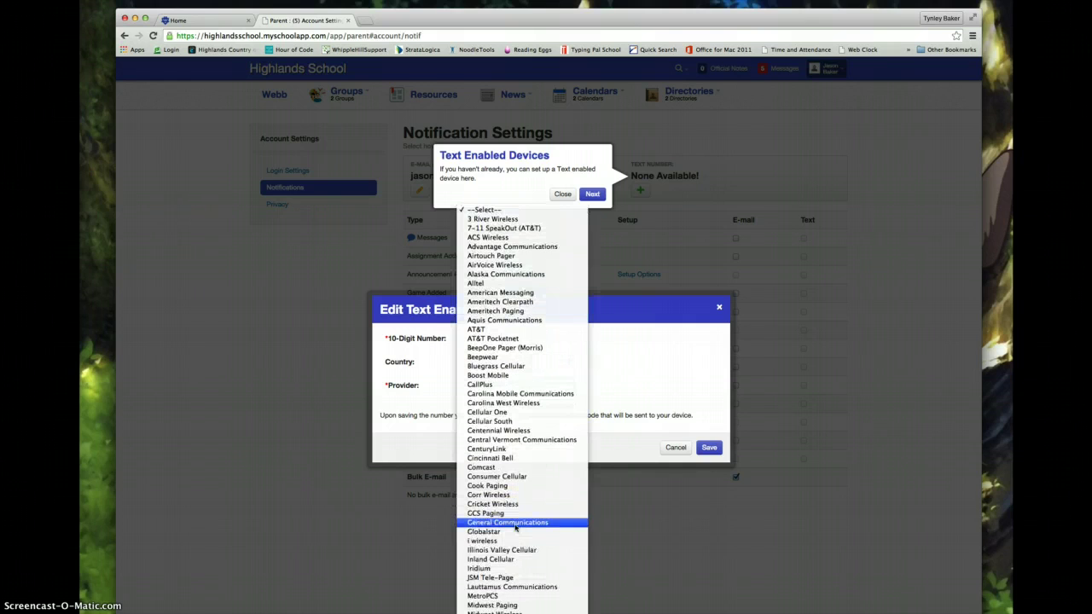
pyautogui.scroll(-10, 515, 528)
pyautogui.click(514, 519)
pyautogui.click(710, 448)
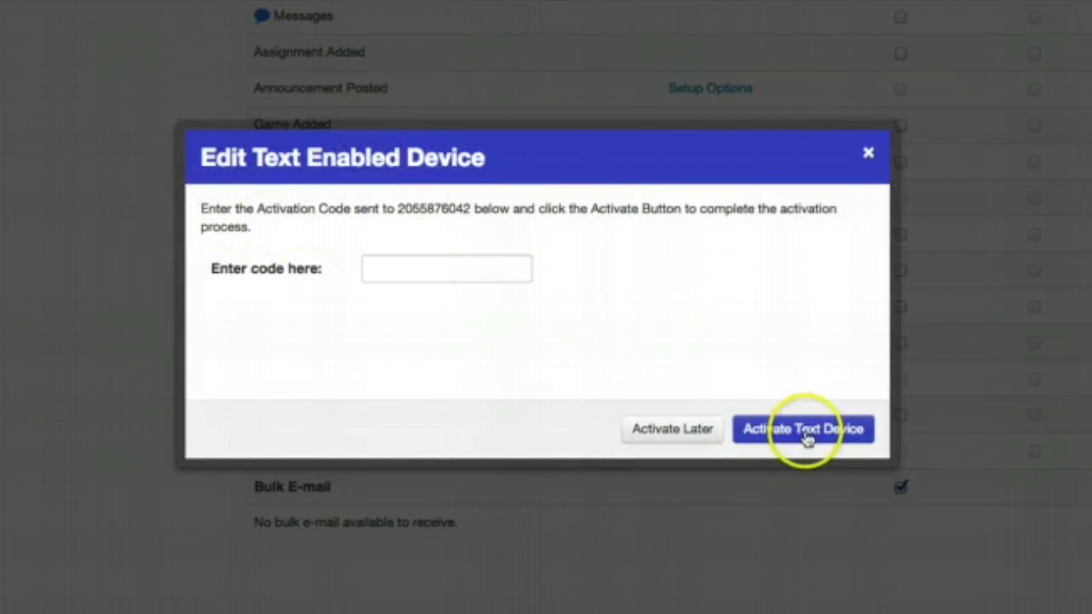
# Choose Activate Later so the device dialog closes without activation
pyautogui.click(641, 424)
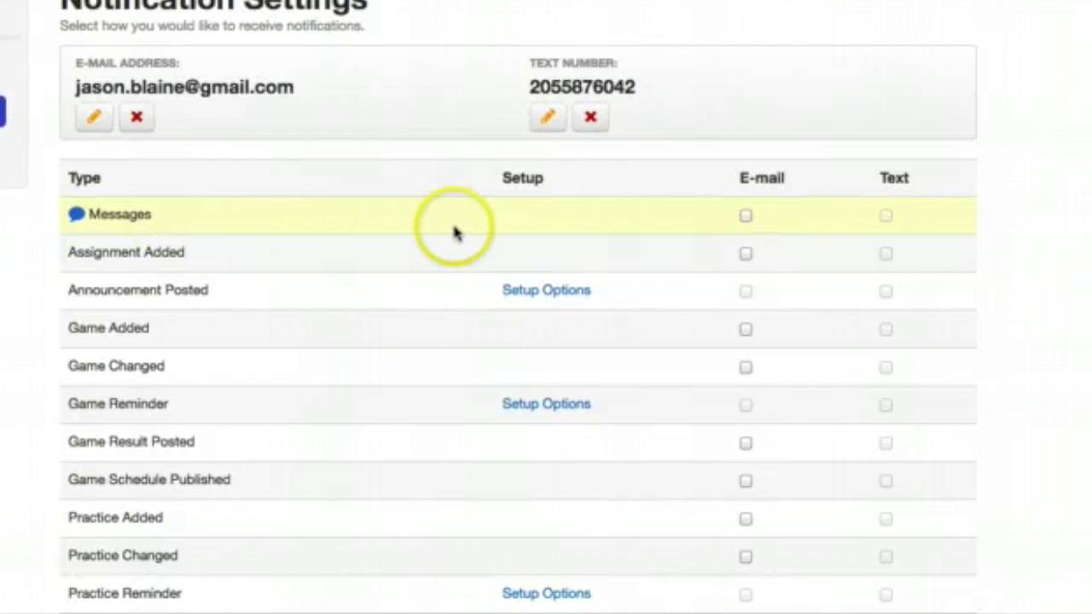
# Enable e-mail for Messages and Assignment Added, and save the Announcement Posted category options
pyautogui.click(748, 218)
pyautogui.click(747, 255)
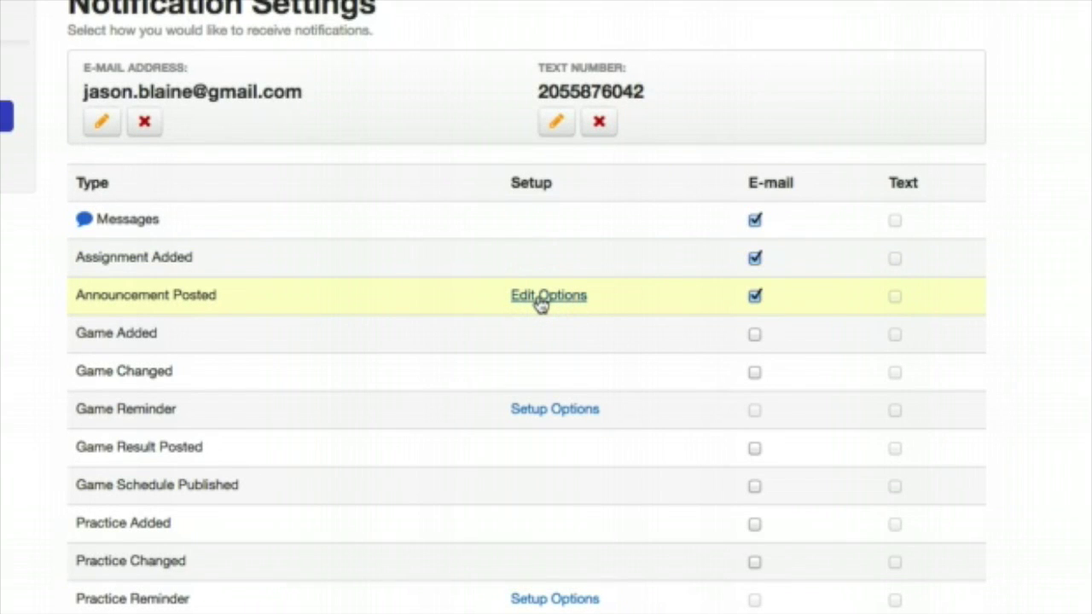
pyautogui.click(540, 298)
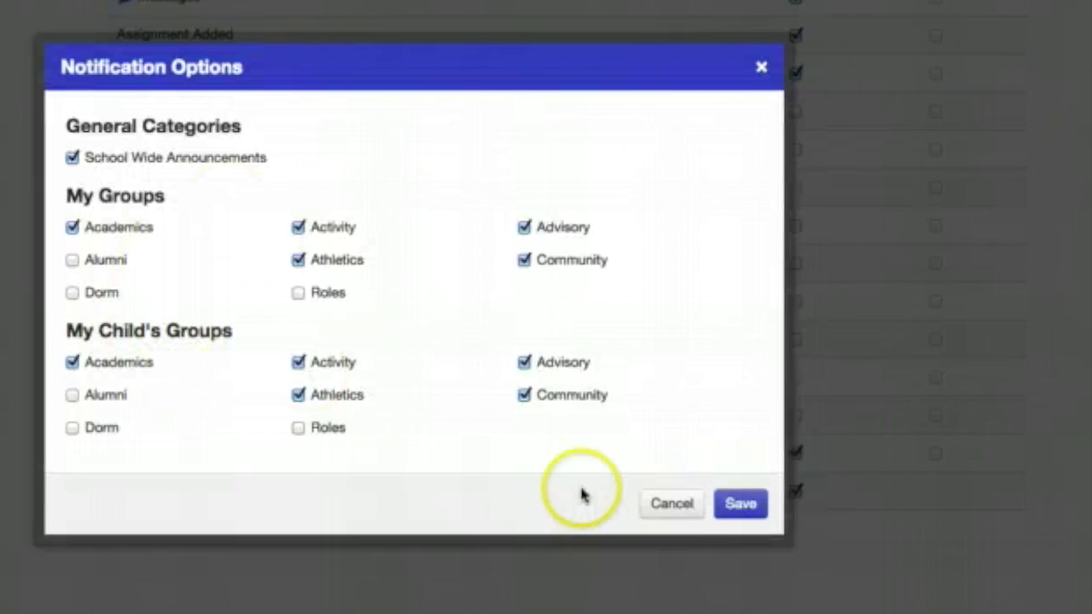
pyautogui.click(776, 504)
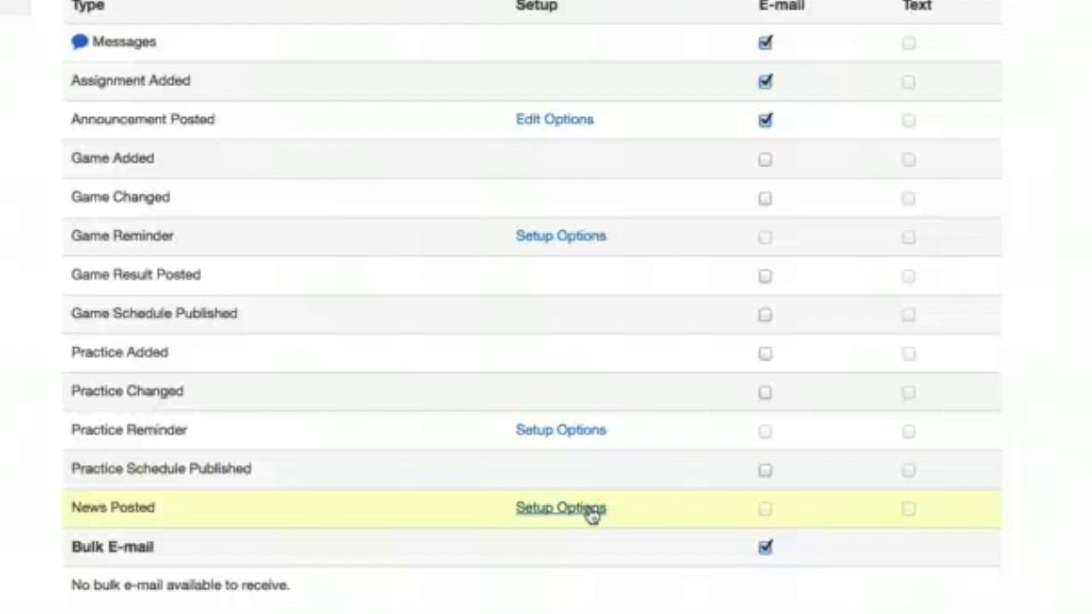
# Save News Posted options covering All School News and the chosen group categories
pyautogui.click(593, 508)
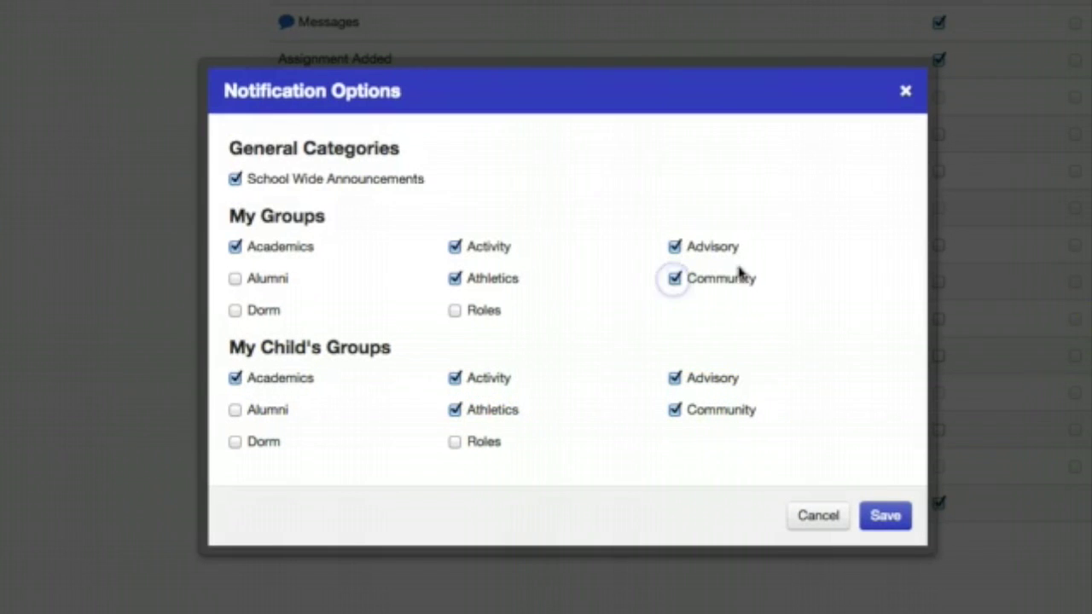
pyautogui.click(885, 514)
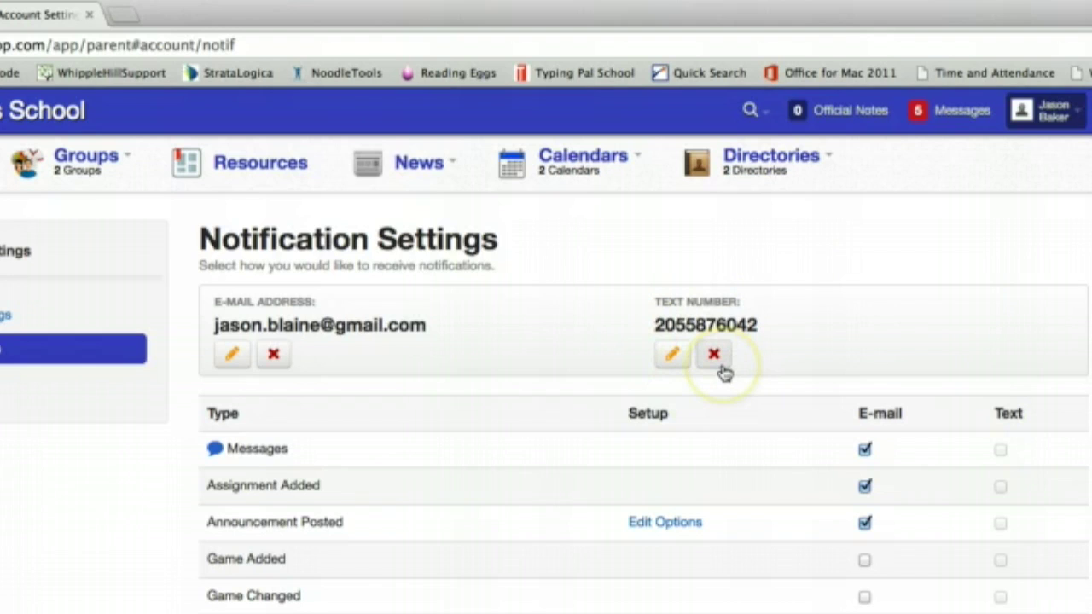
pyautogui.click(719, 355)
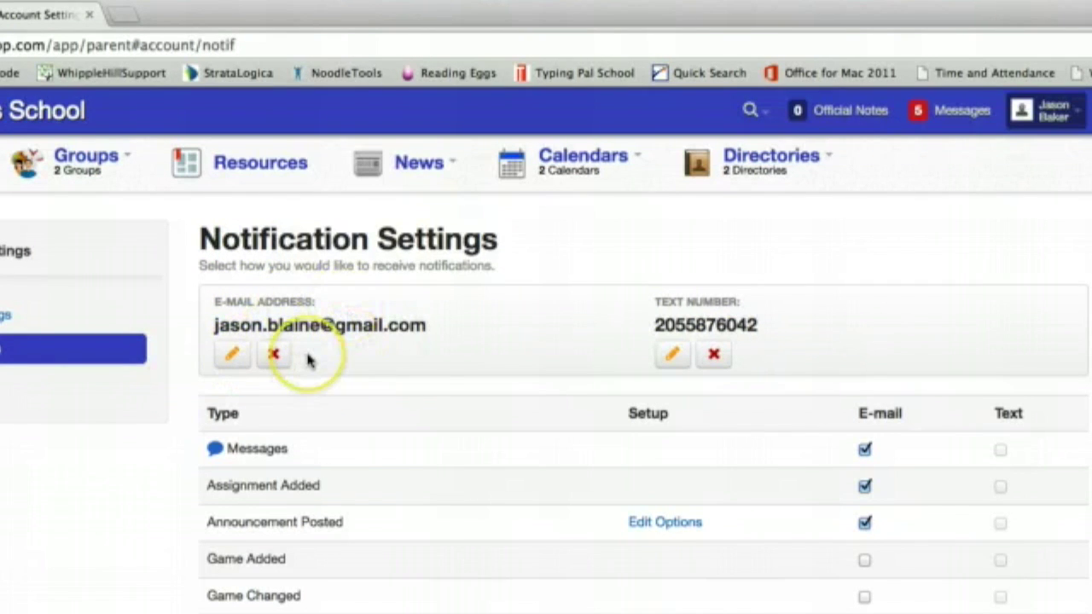
pyautogui.click(234, 356)
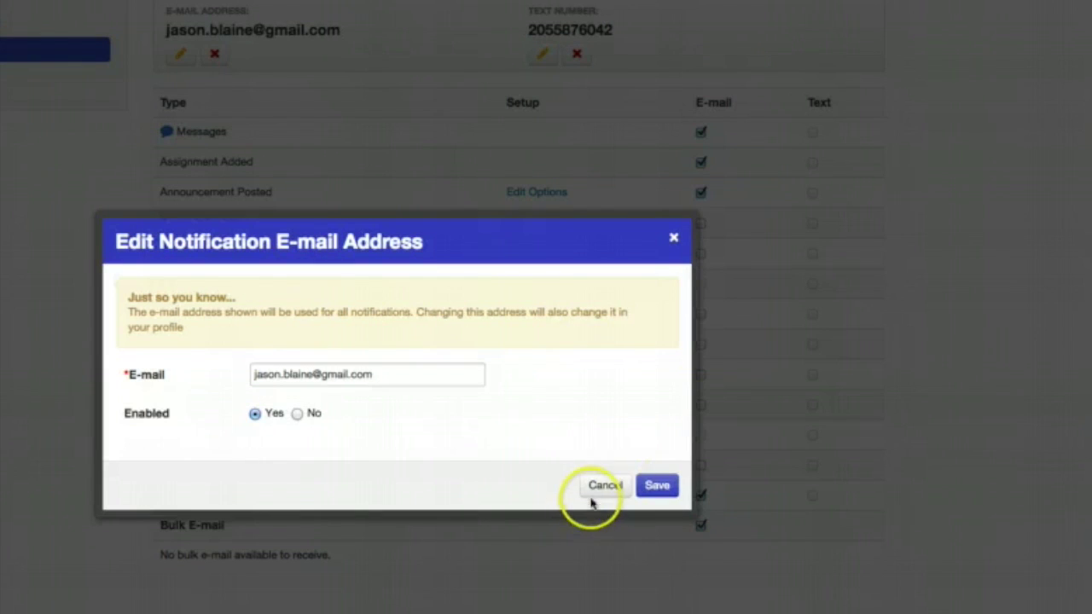
pyautogui.click(658, 486)
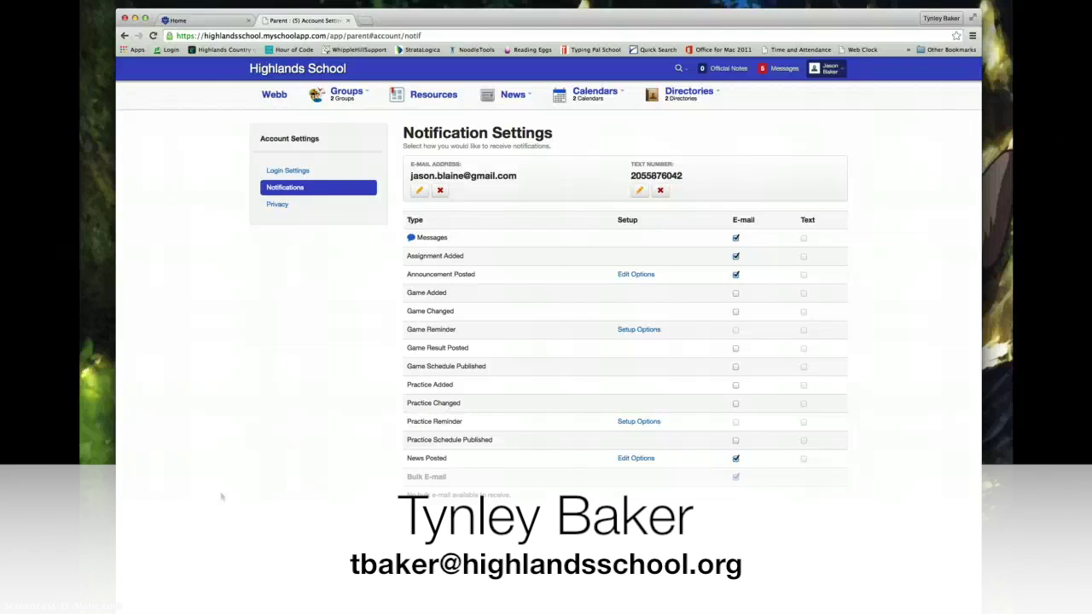
pyautogui.click(255, 528)
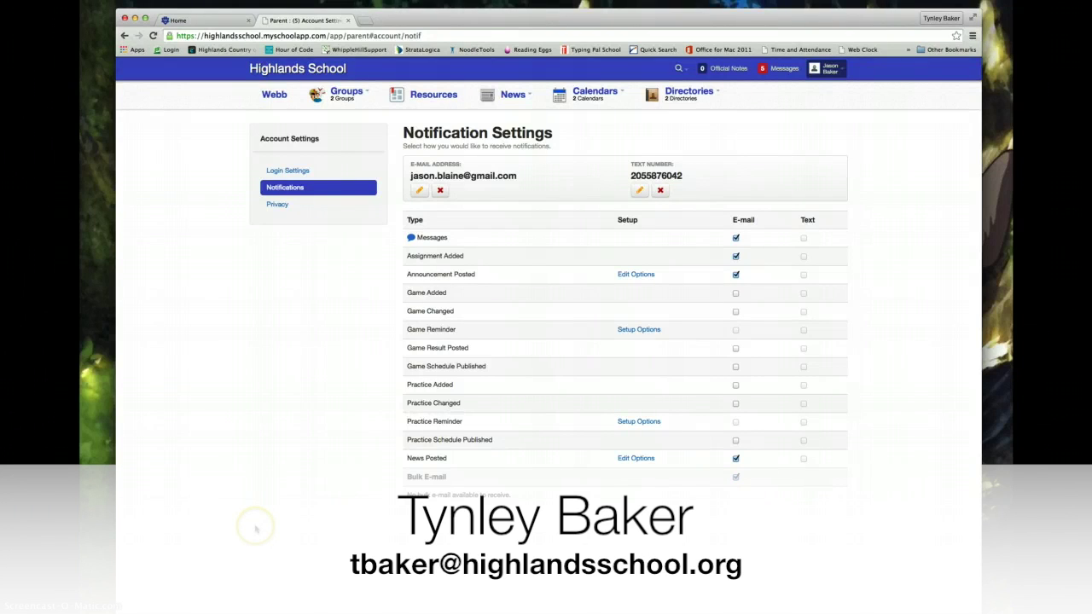